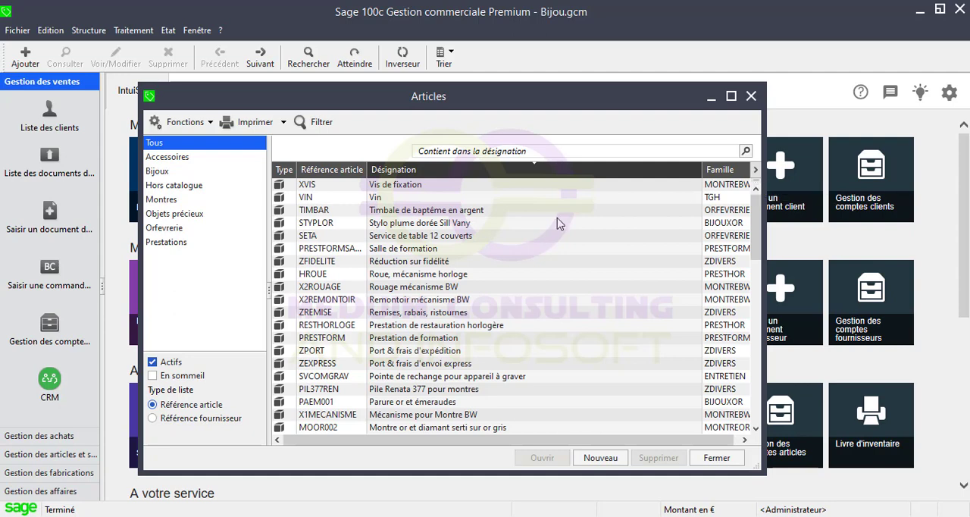
Examine the stock figures of article XVIS Vis de fixation, including its Stock à terme, and close the article.
click(410, 186)
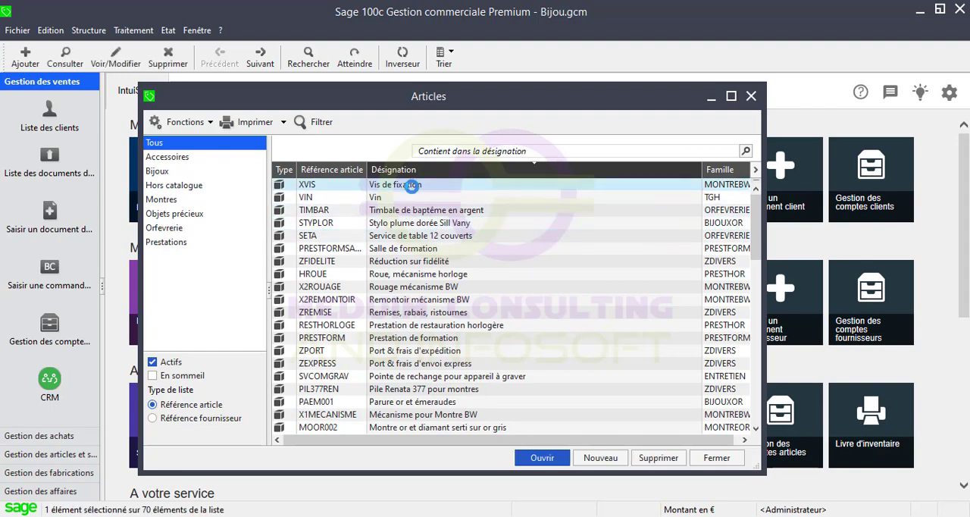
double_click(410, 186)
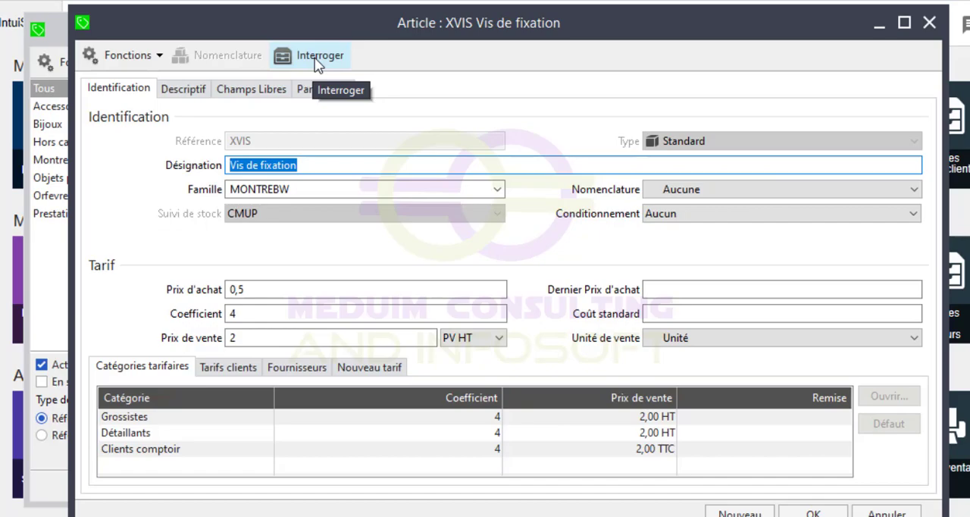
click(317, 60)
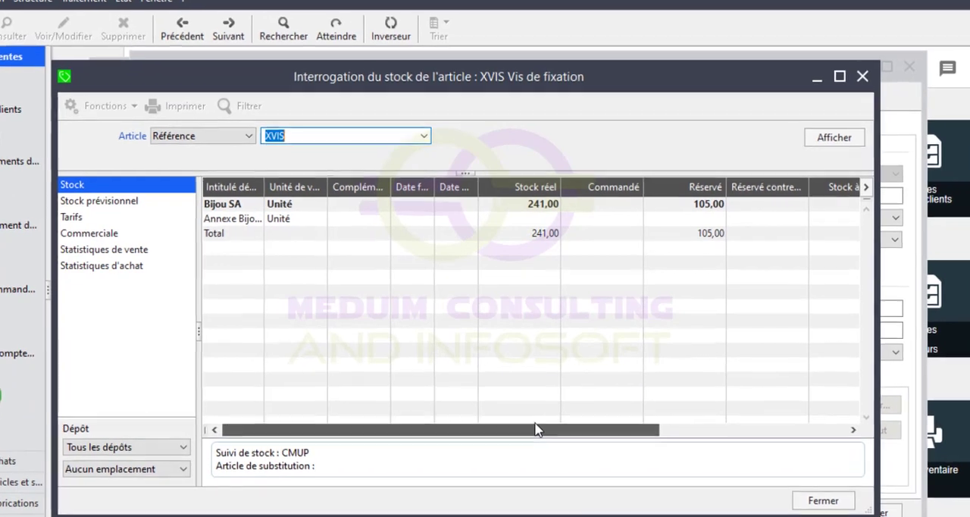
drag(537, 423, 708, 425)
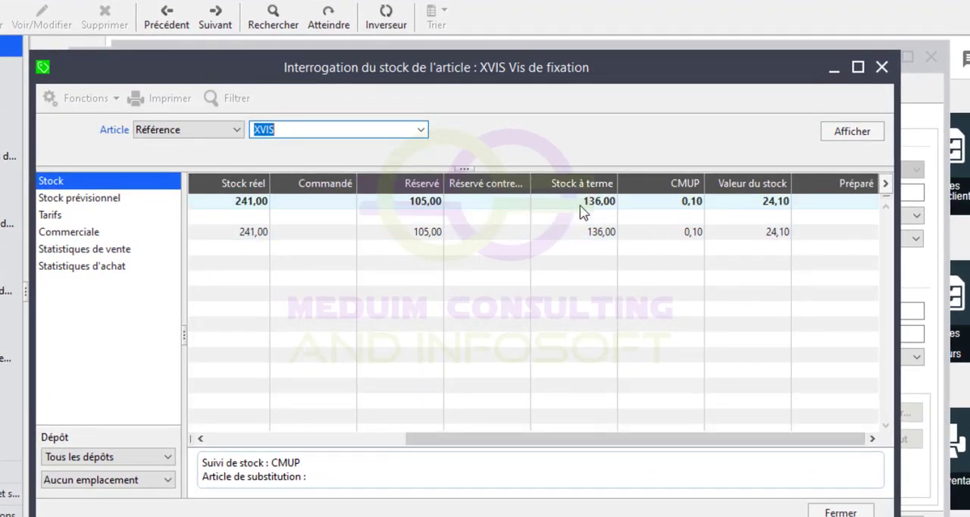
click(882, 68)
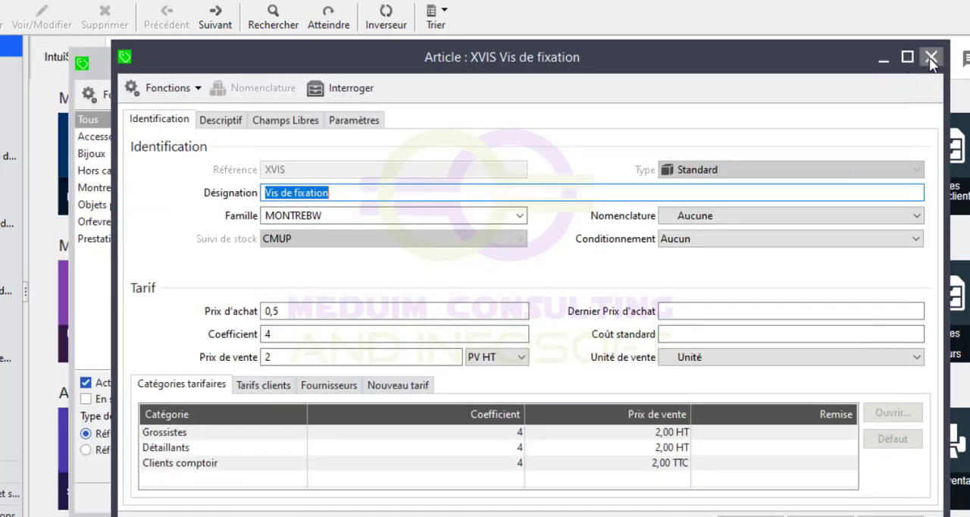
click(930, 58)
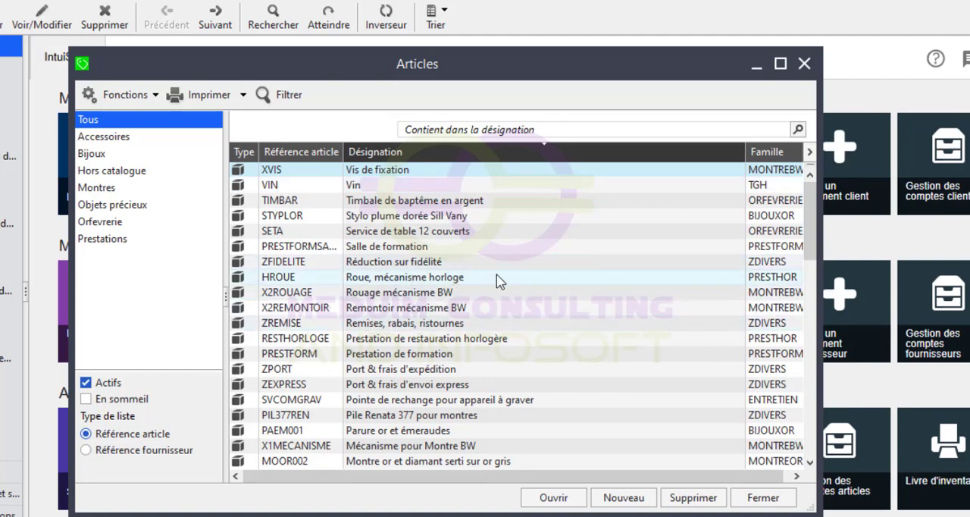
Add the Stock à terme column to the Articles list.
click(811, 154)
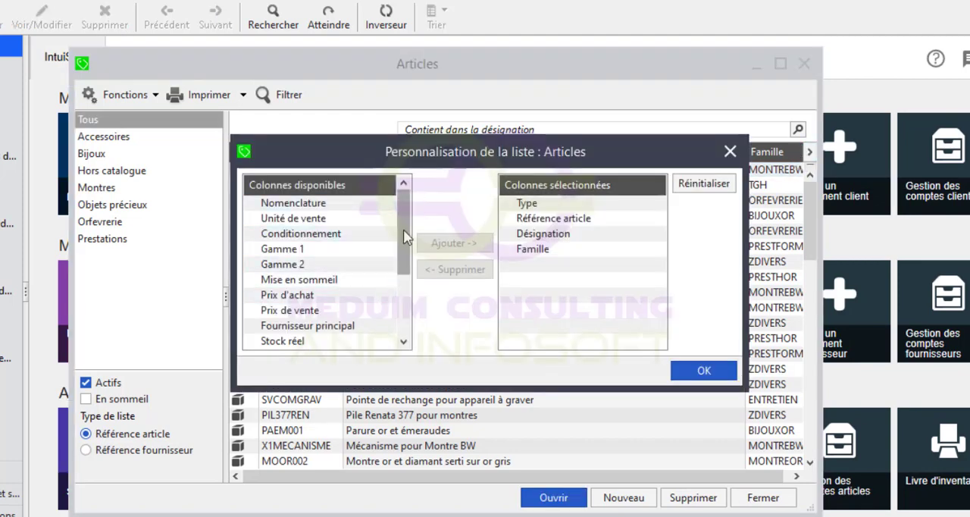
drag(403, 214, 401, 266)
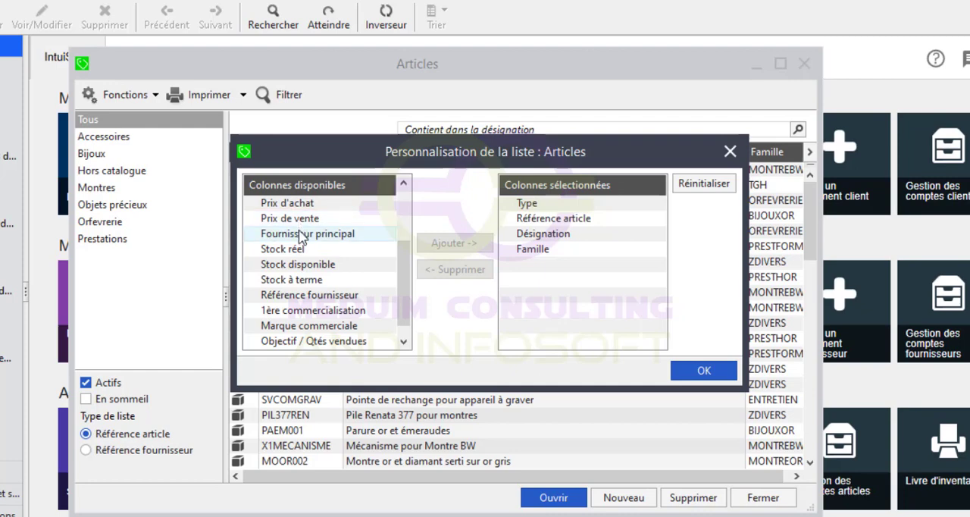
click(301, 281)
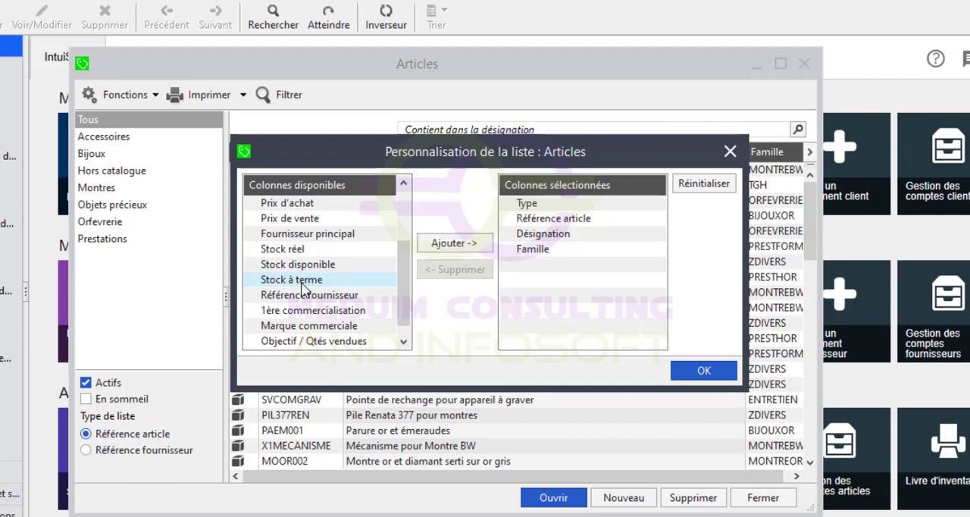
click(452, 244)
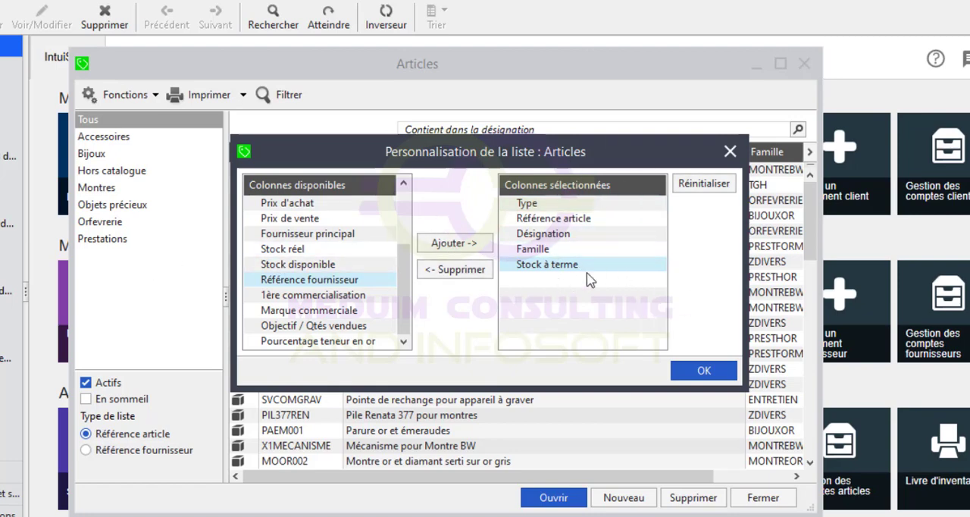
click(701, 373)
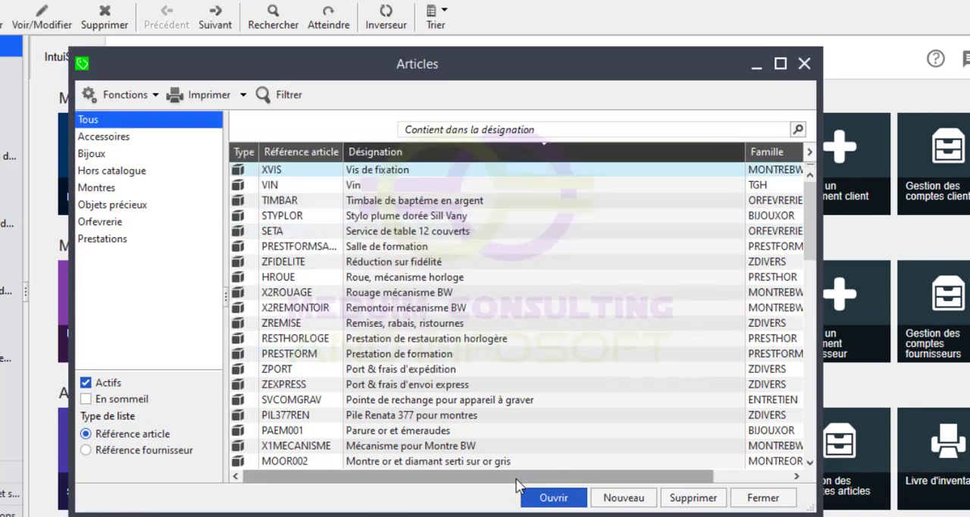
Place the Stock à terme column before Famille in the Articles list and auto-adjust the column widths.
click(767, 478)
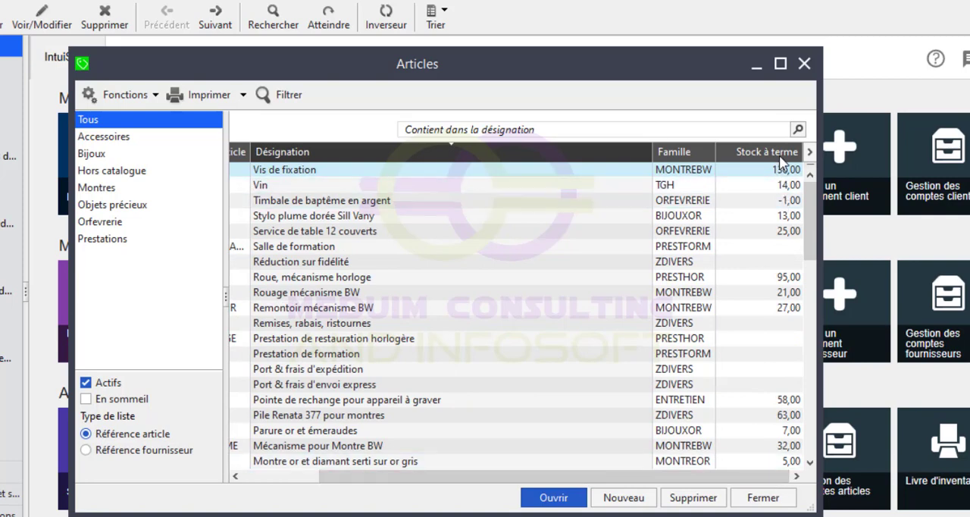
drag(781, 157, 634, 146)
drag(634, 473, 429, 454)
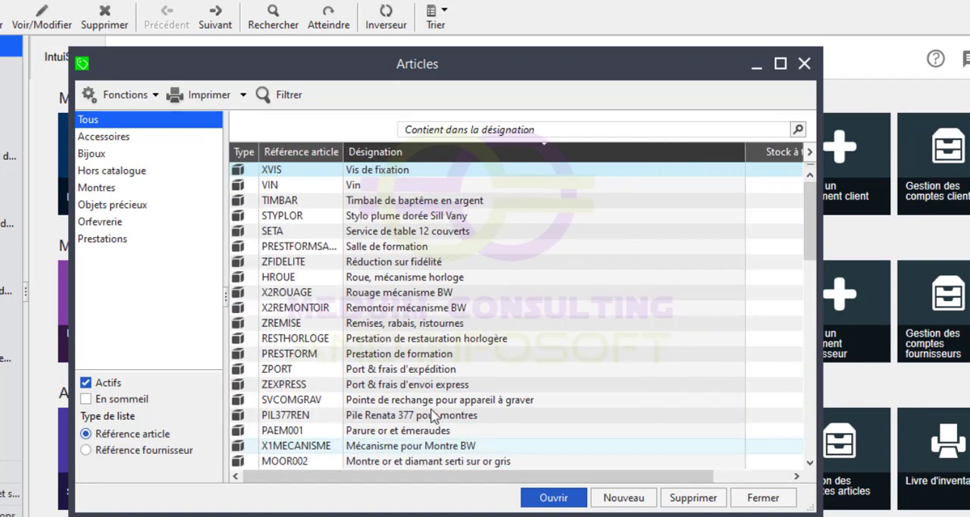
right_click(515, 173)
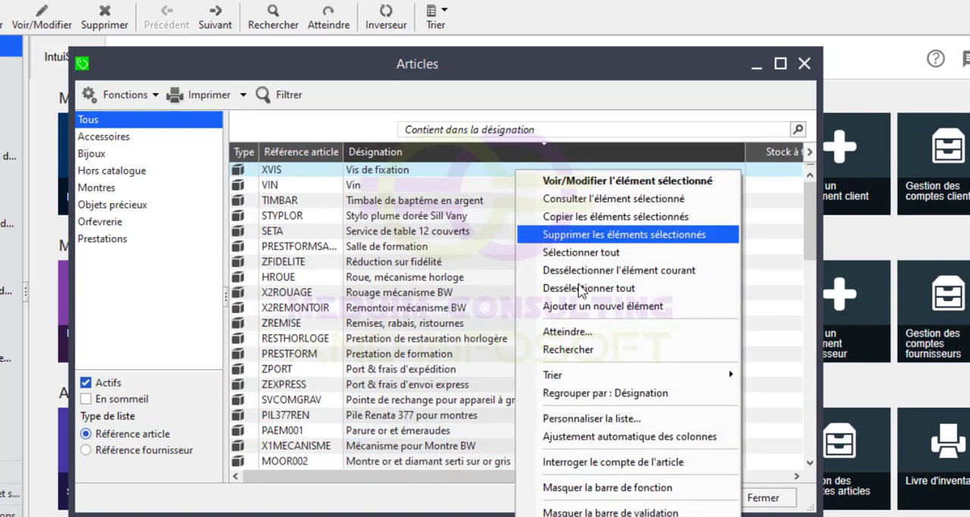
click(579, 445)
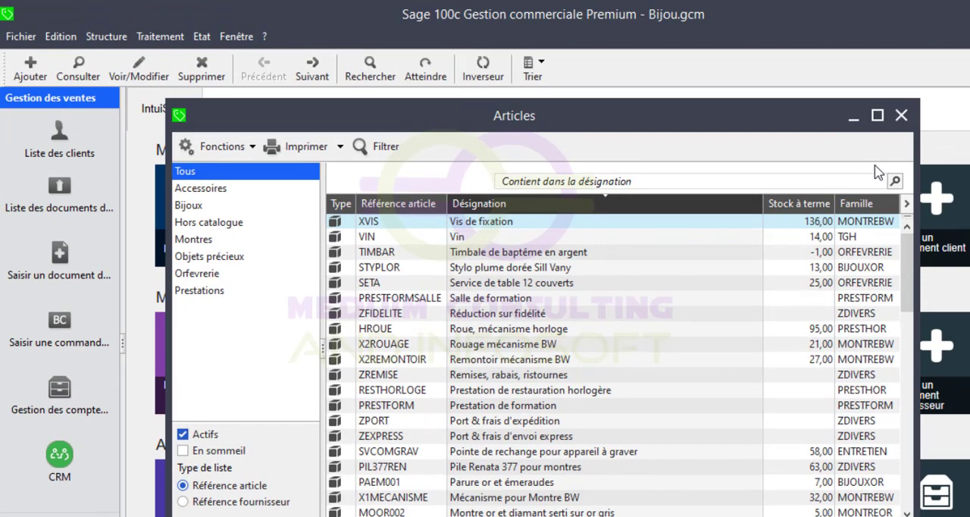
Close the Articles list and create a new sales document of type Facture from the sales documents.
click(902, 115)
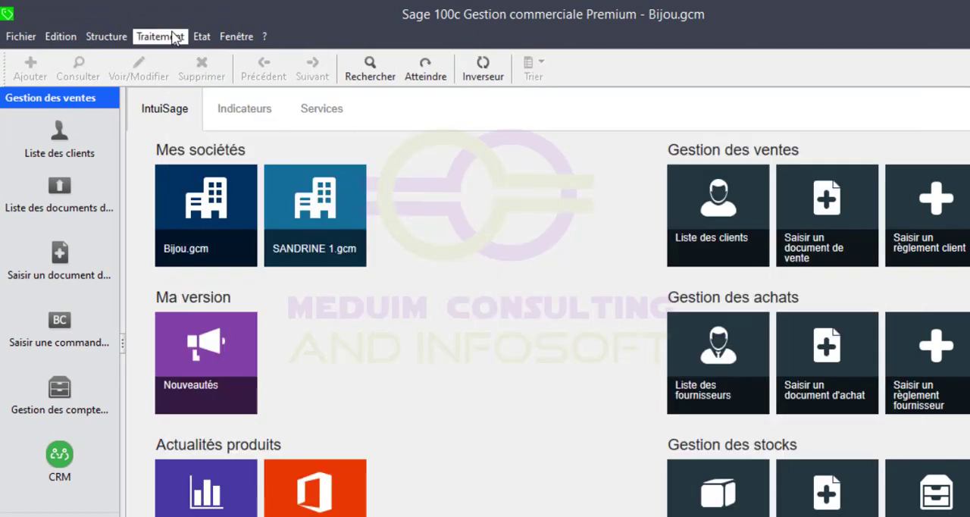
click(178, 37)
click(305, 59)
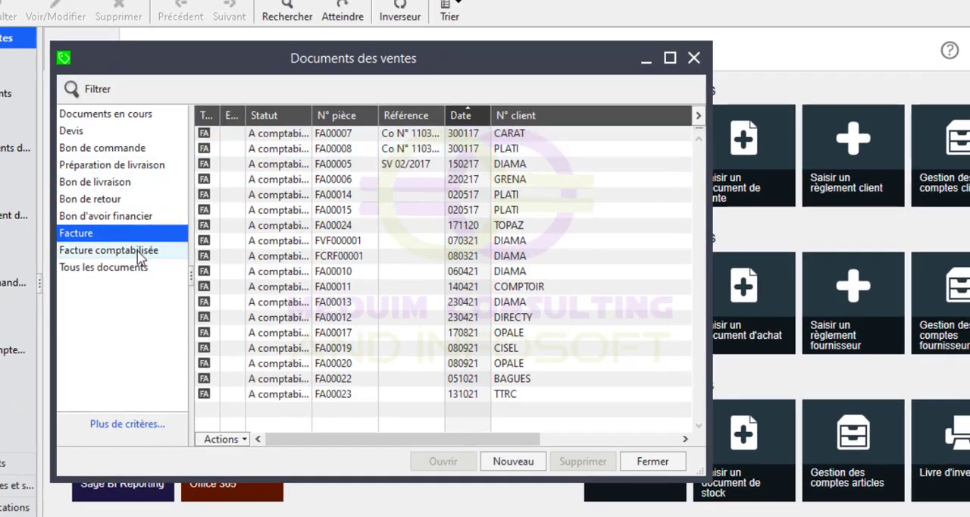
key(ctrl+j)
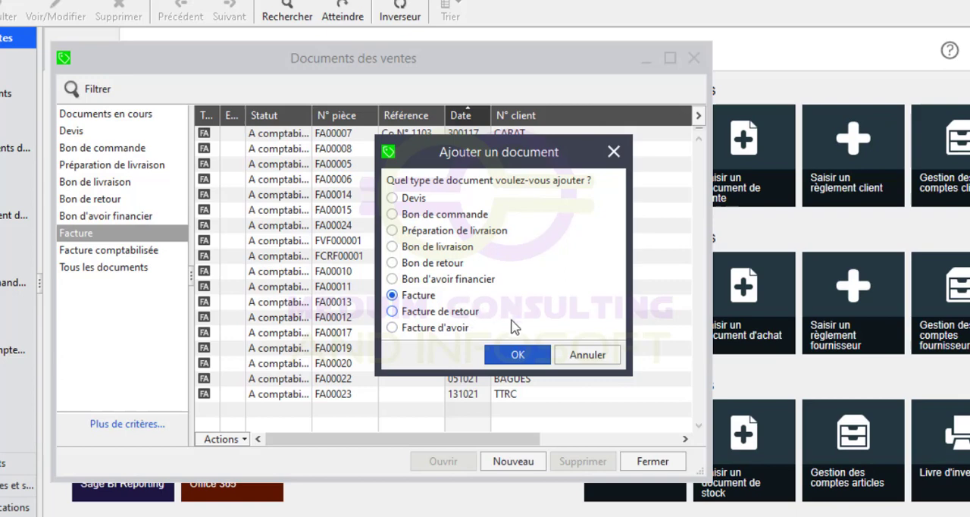
click(509, 354)
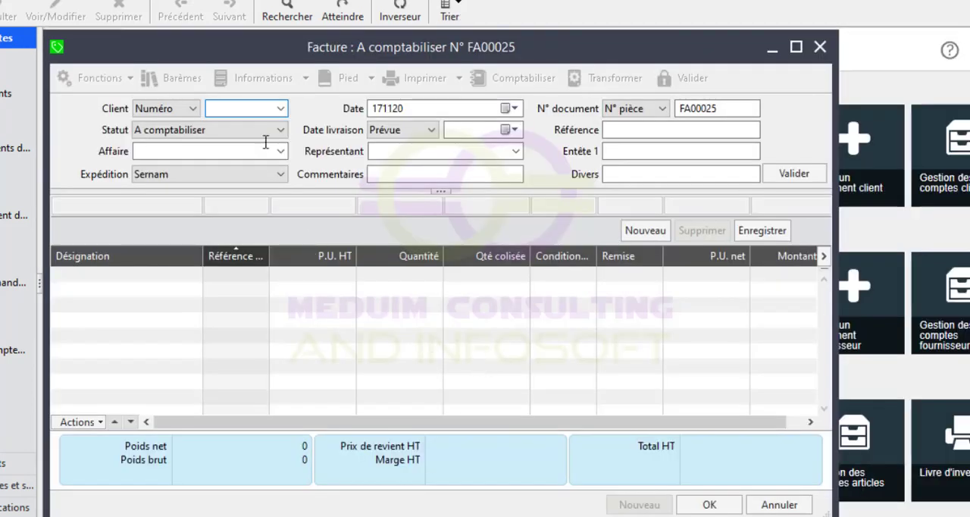
Set the invoice's client to OPALE, accept the financial risk alert and validate the header.
click(281, 112)
click(281, 113)
click(281, 110)
click(281, 111)
click(279, 112)
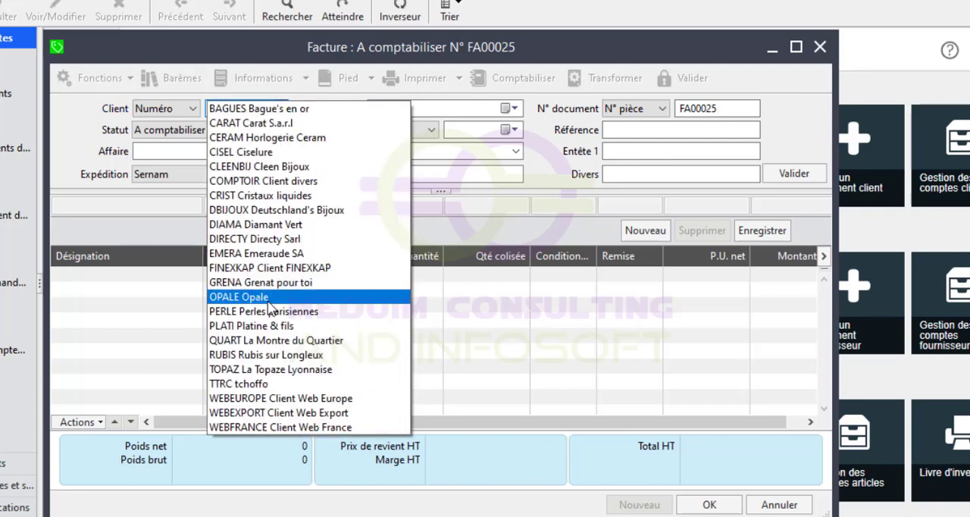
click(269, 302)
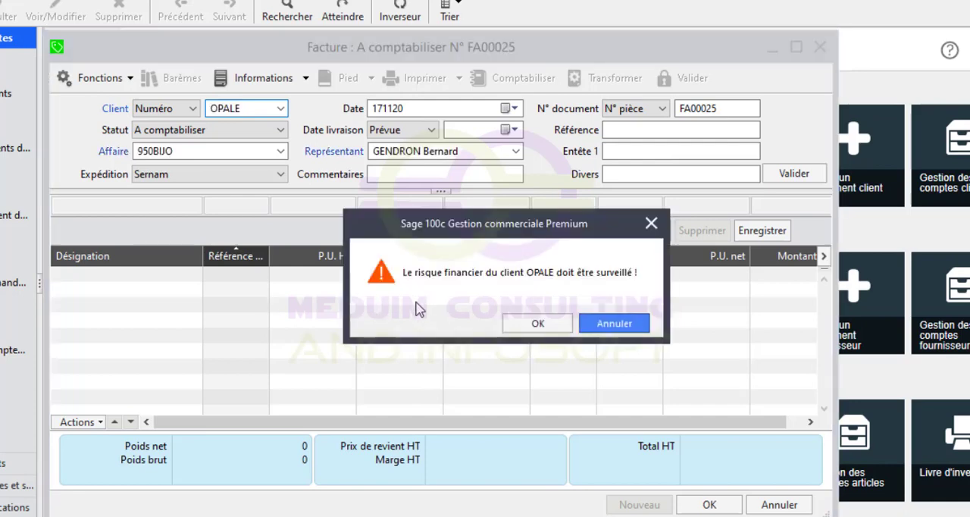
click(555, 328)
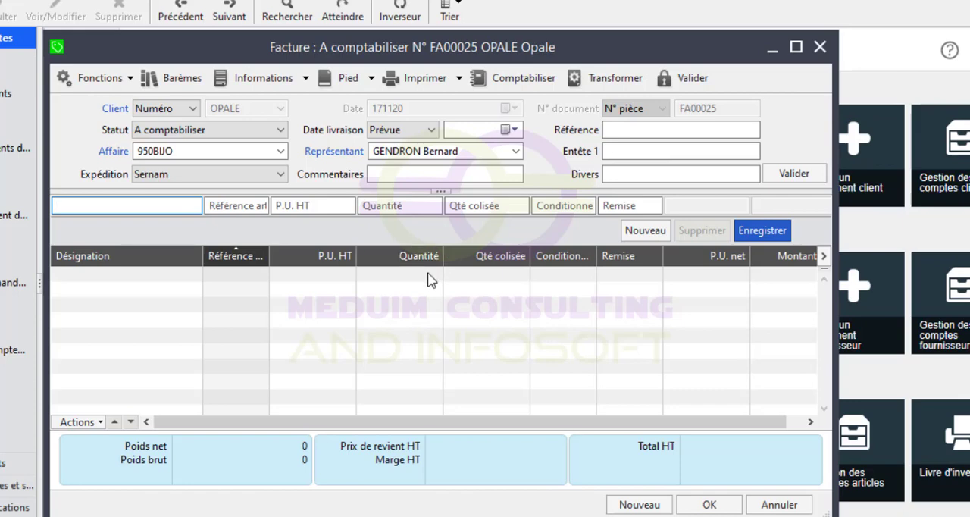
Look up "Vis" as the invoice line's designation and auto-adjust the columns of the article selection list.
text(Vis)
key(Tab)
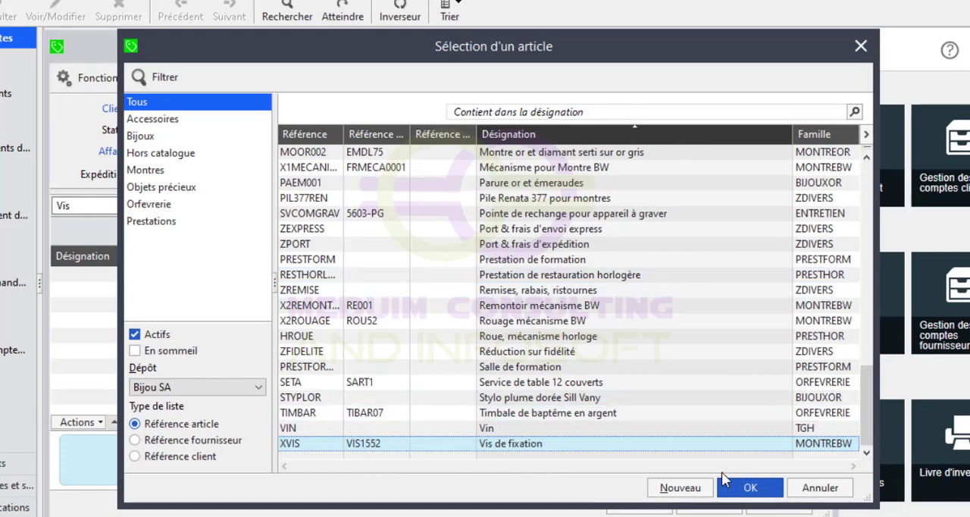
right_click(616, 211)
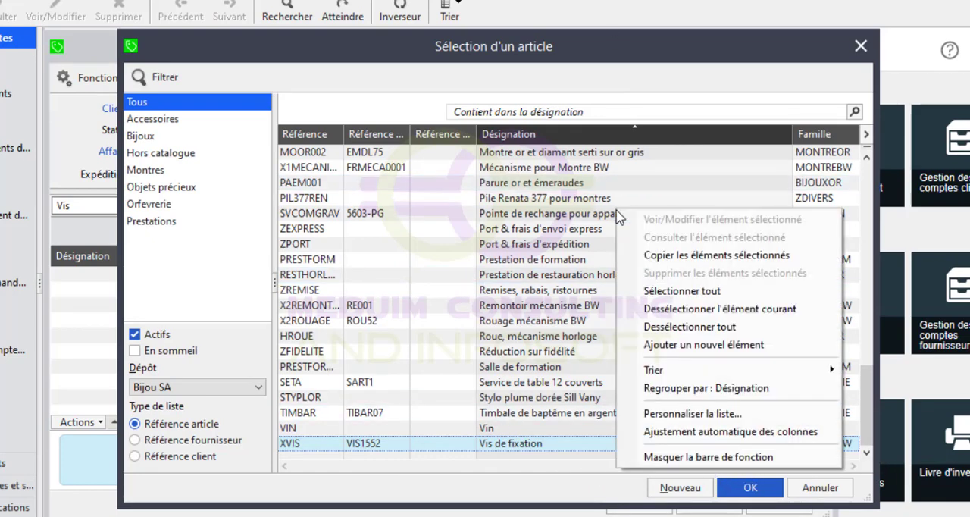
click(673, 432)
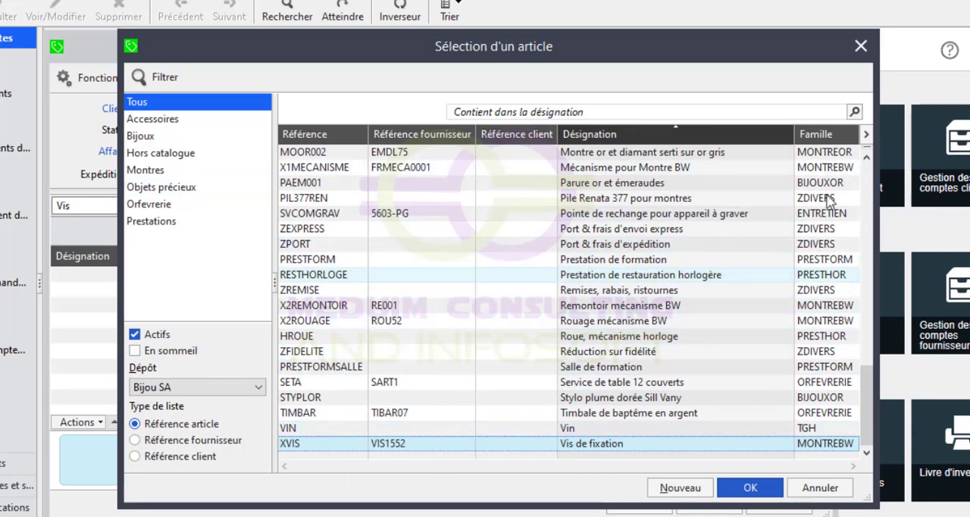
Add the Stock à terme column to the article selection list.
click(867, 137)
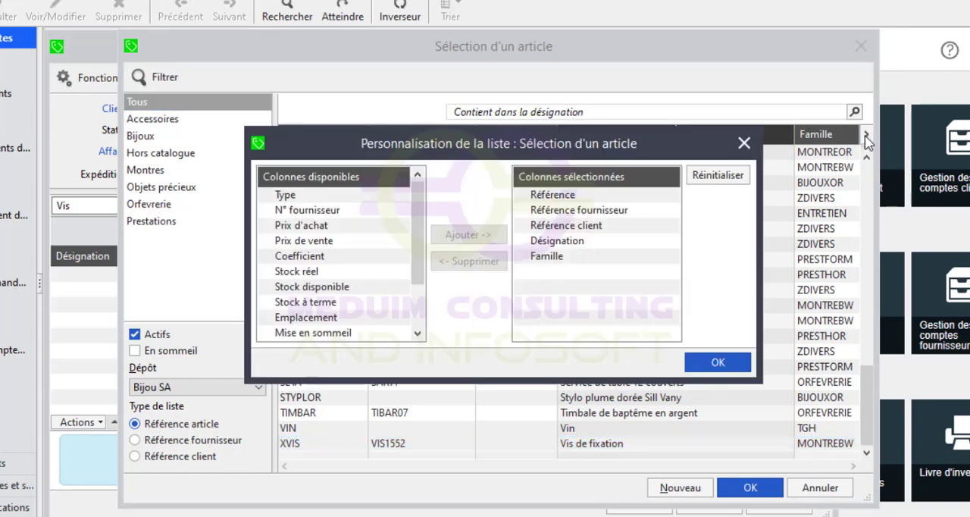
click(308, 303)
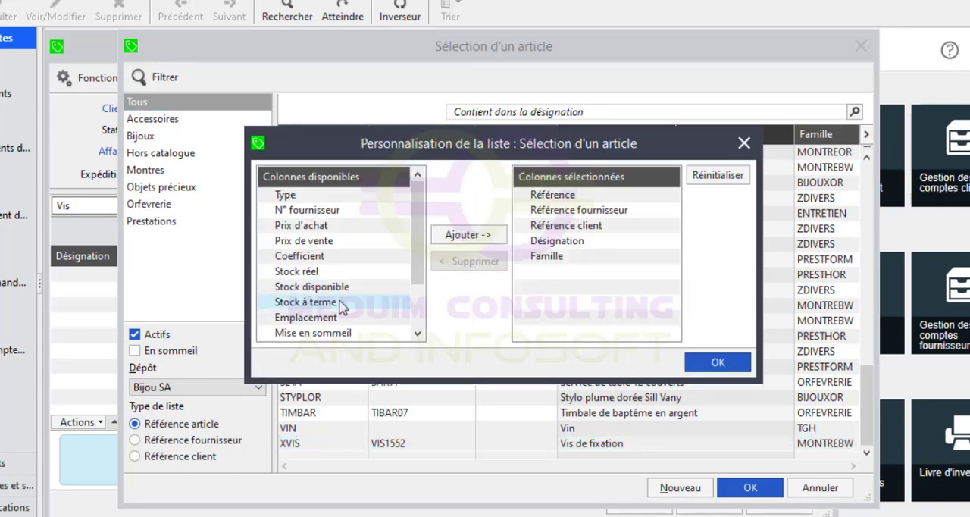
click(460, 240)
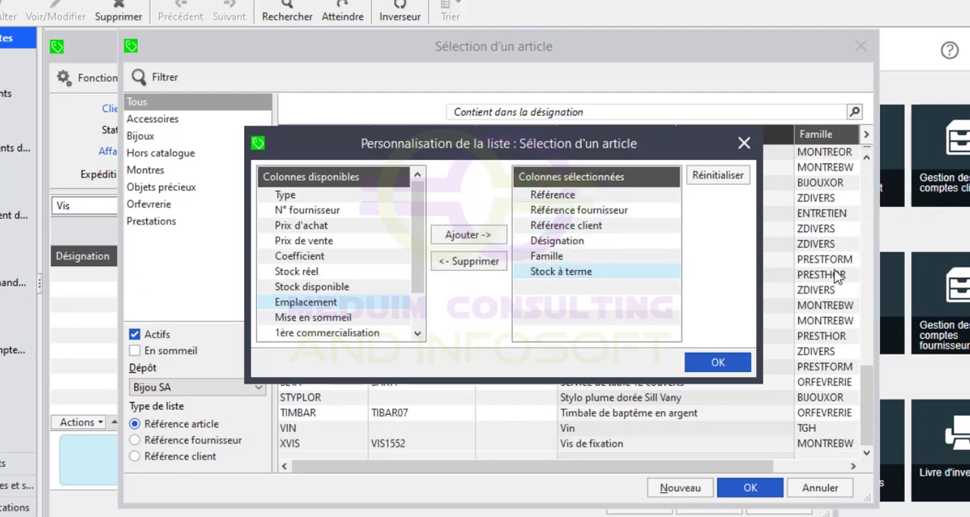
click(717, 364)
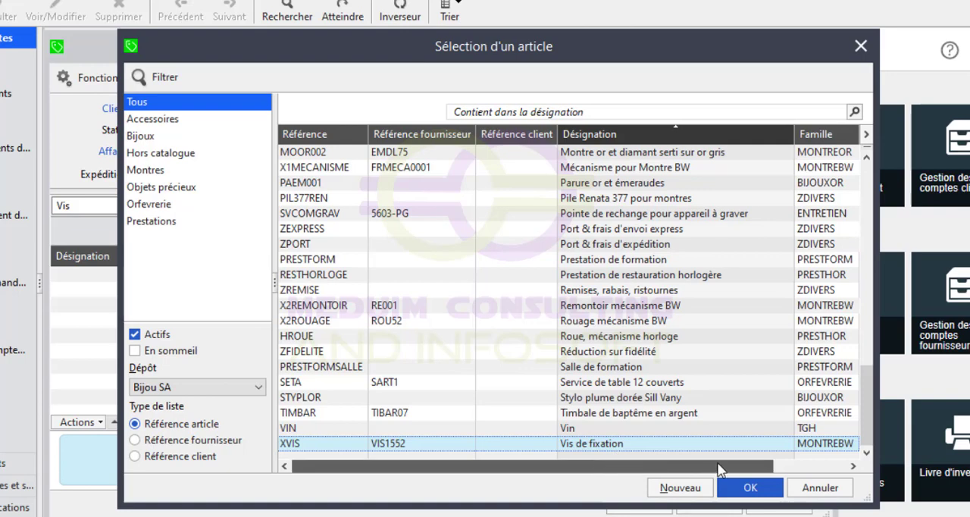
Place the Stock à terme column before Famille in the article selection list and auto-adjust the column widths.
drag(708, 466, 855, 483)
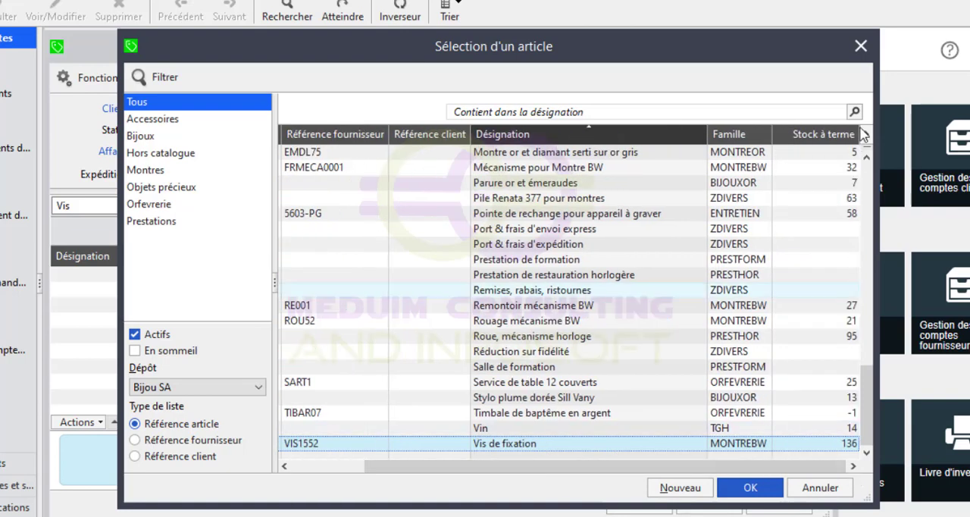
drag(828, 137, 608, 181)
right_click(535, 143)
click(597, 347)
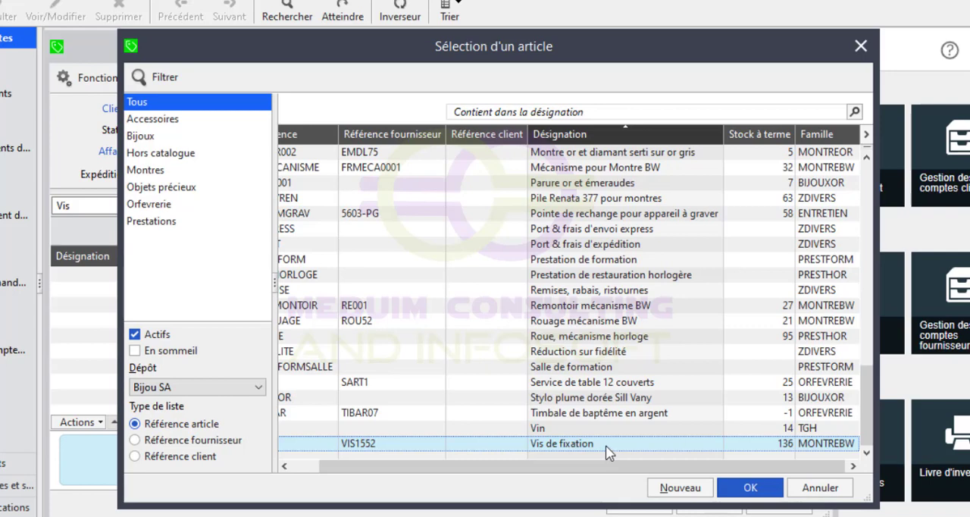
Record an invoice line for Vis de fixation (XVIS) with a quantity of 136 and acknowledge the reorder alert.
double_click(605, 445)
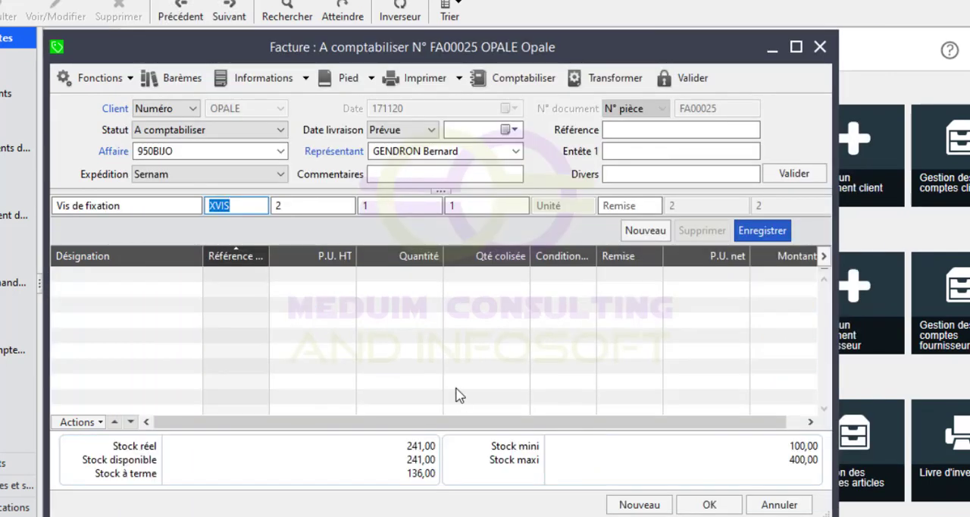
click(401, 205)
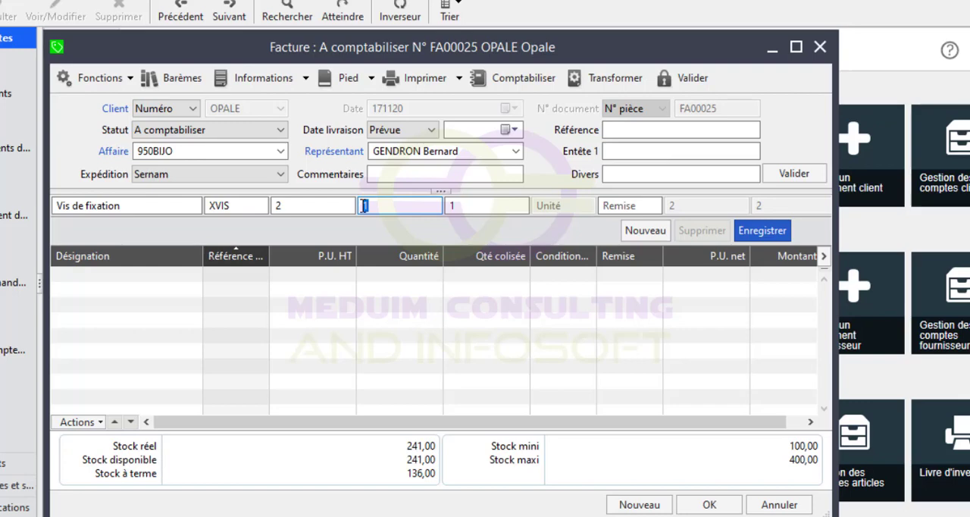
text(136)
key(Tab)
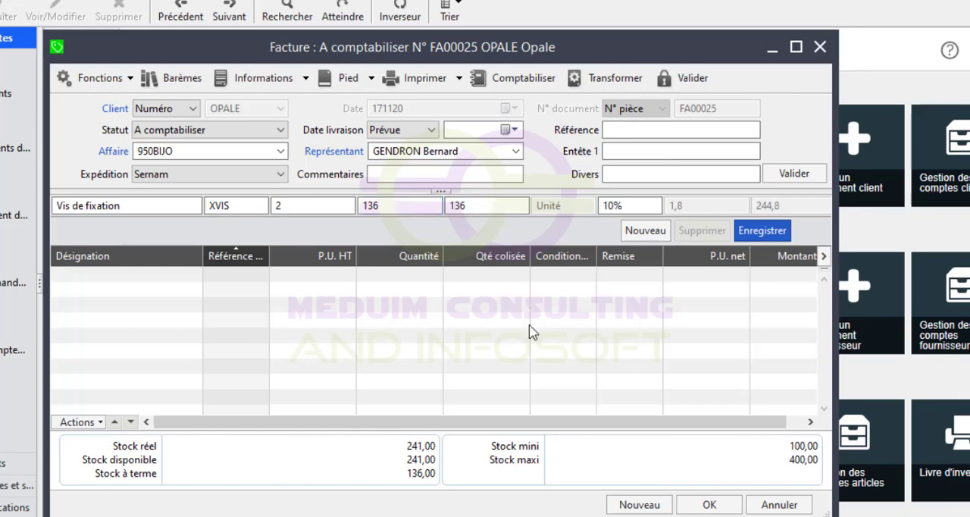
key(Return)
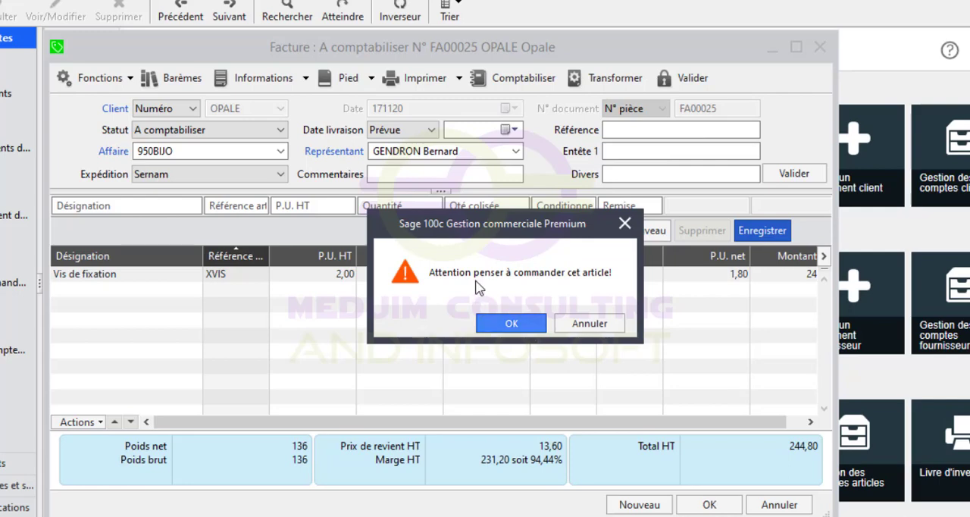
click(509, 326)
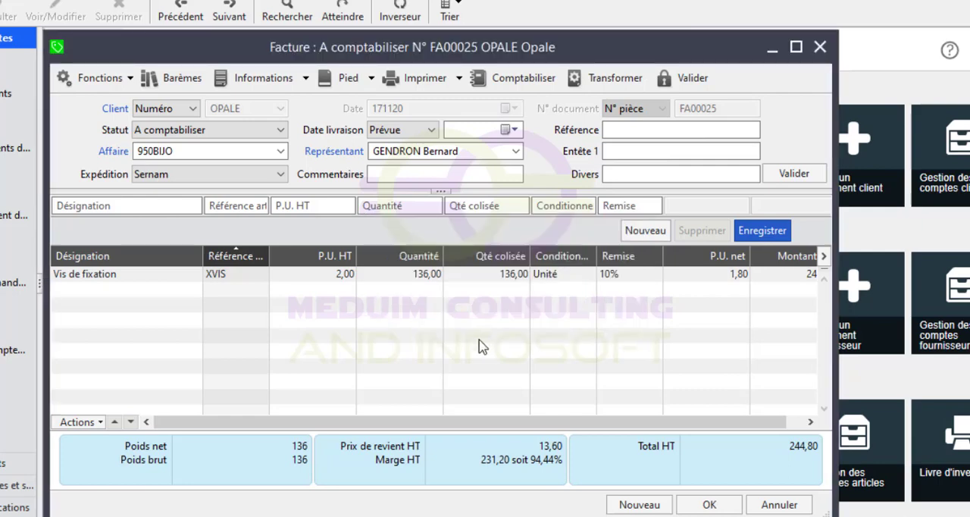